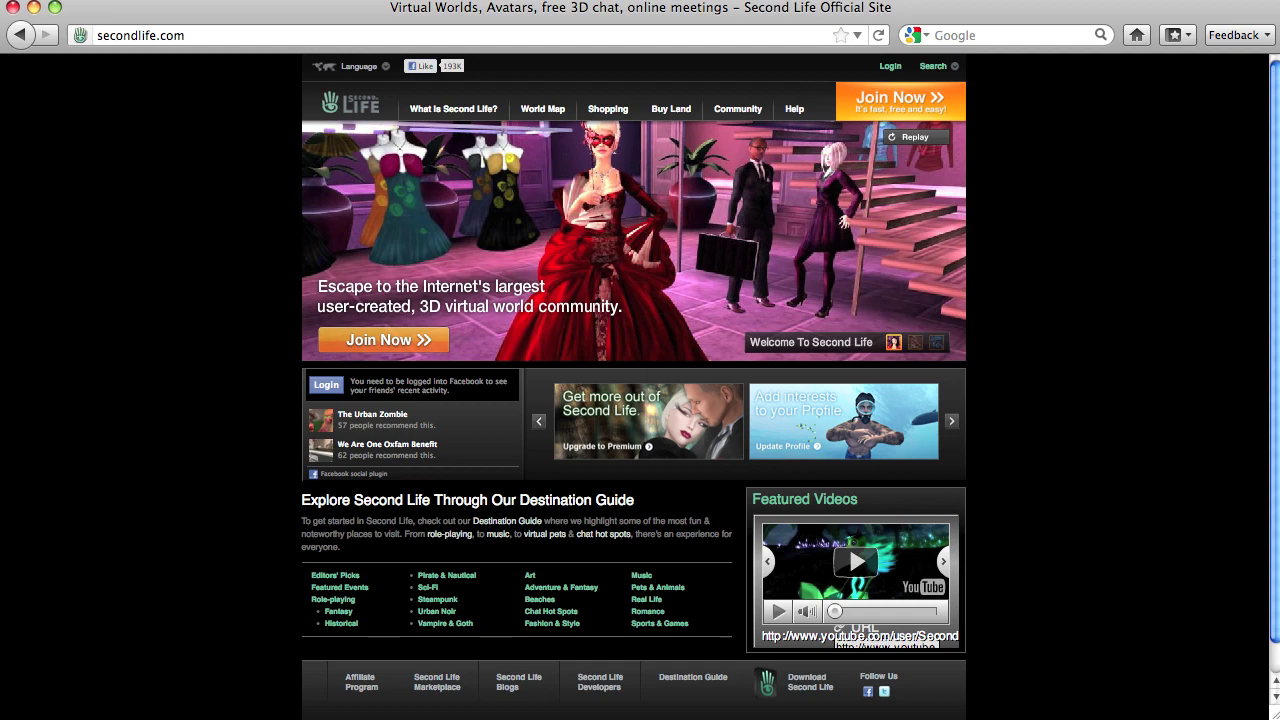
- Open the sign-up avatar gallery and cycle through three People avatars
left_click(895, 94)
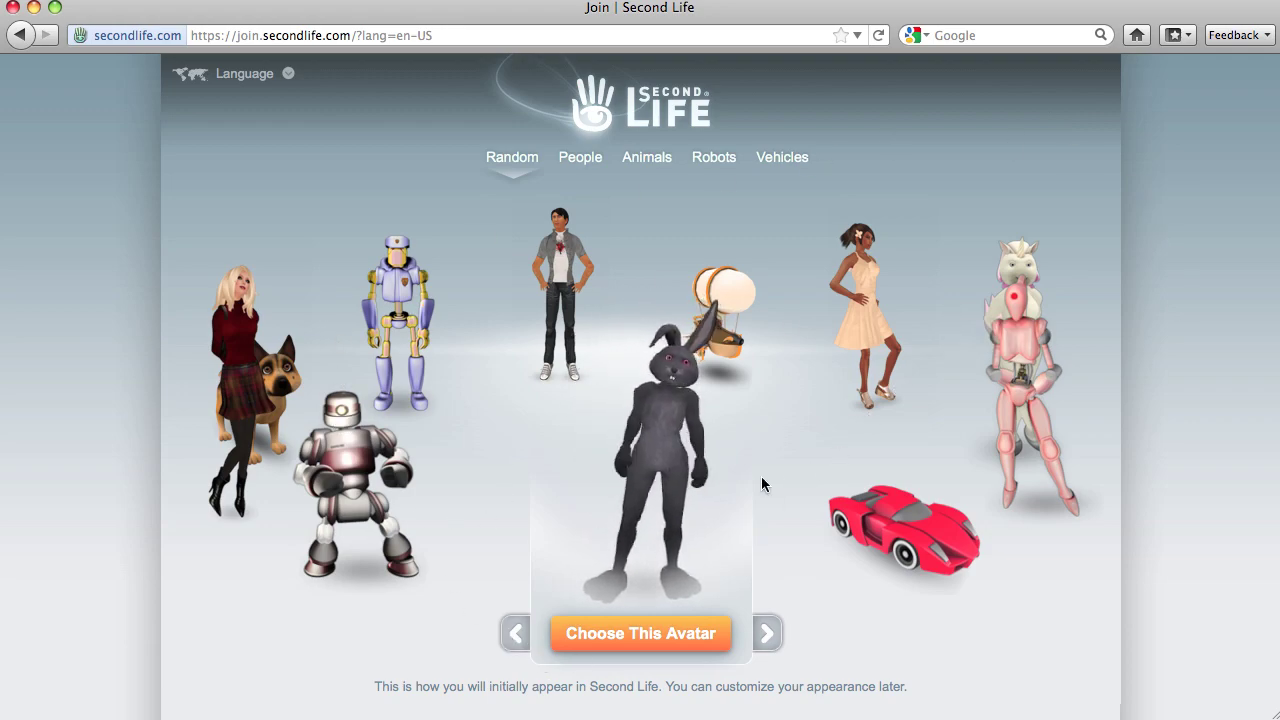
left_click(581, 160)
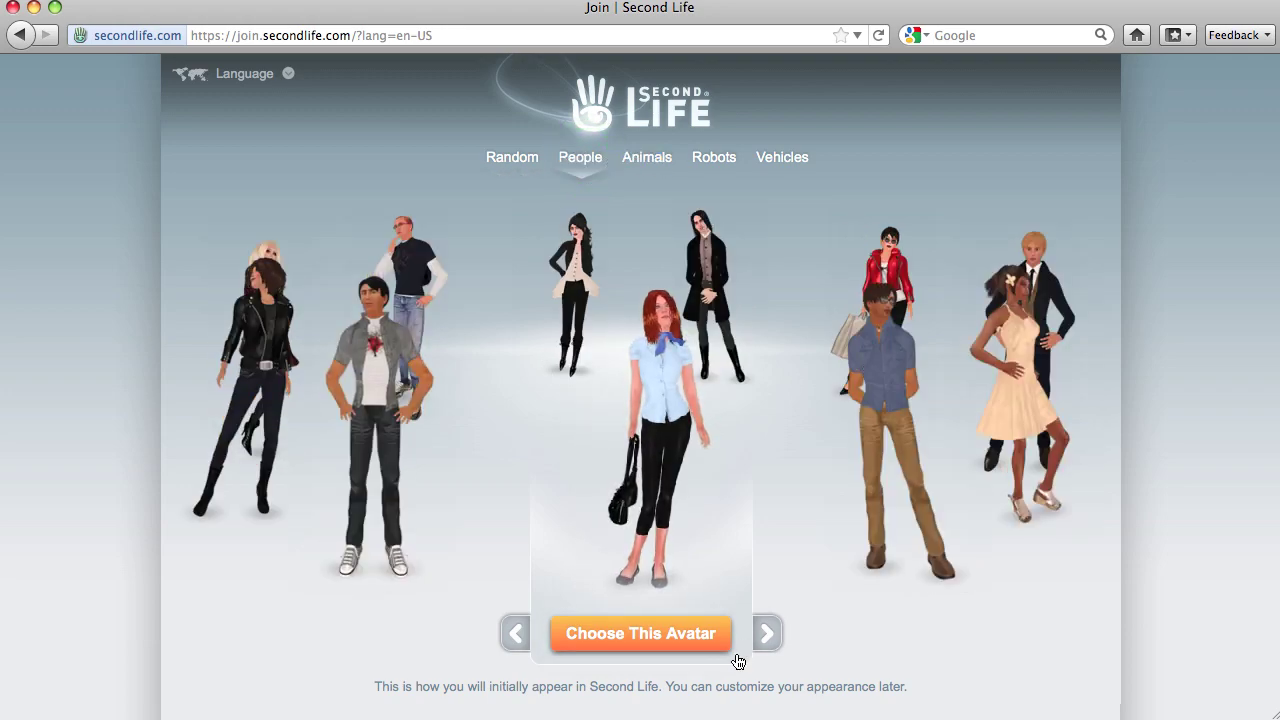
left_click(767, 633)
left_click(767, 633)
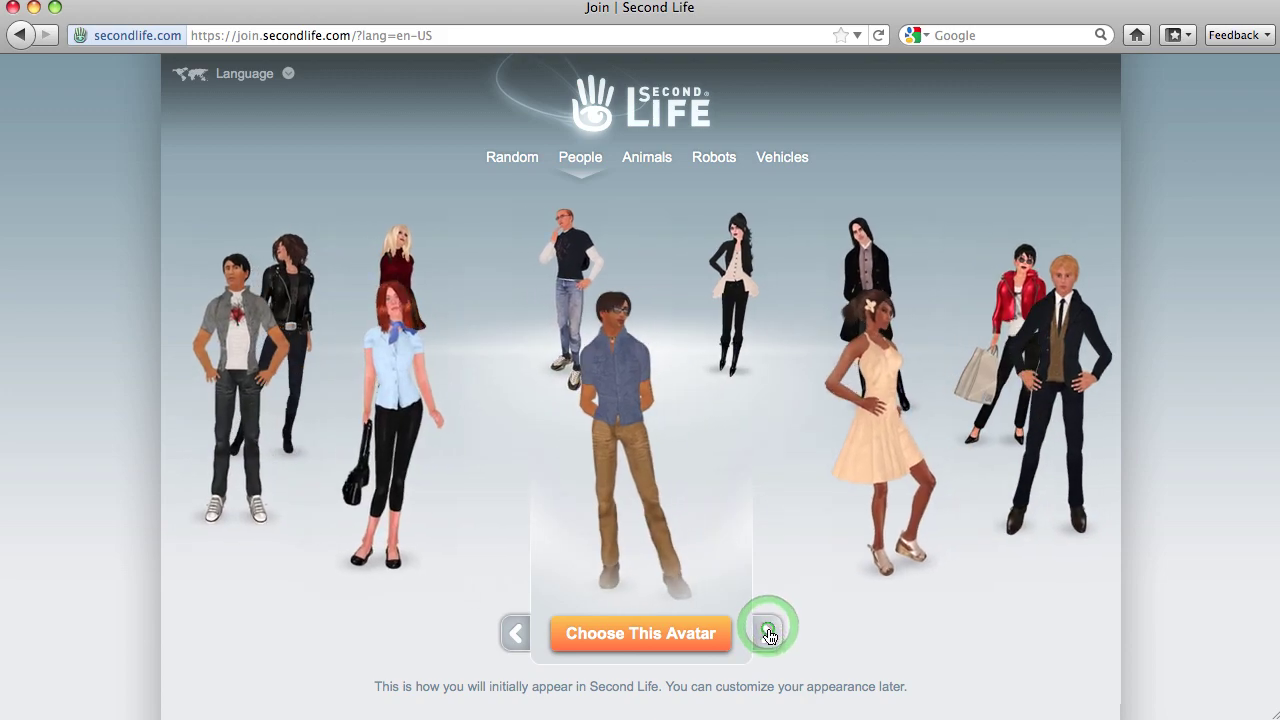
left_click(767, 633)
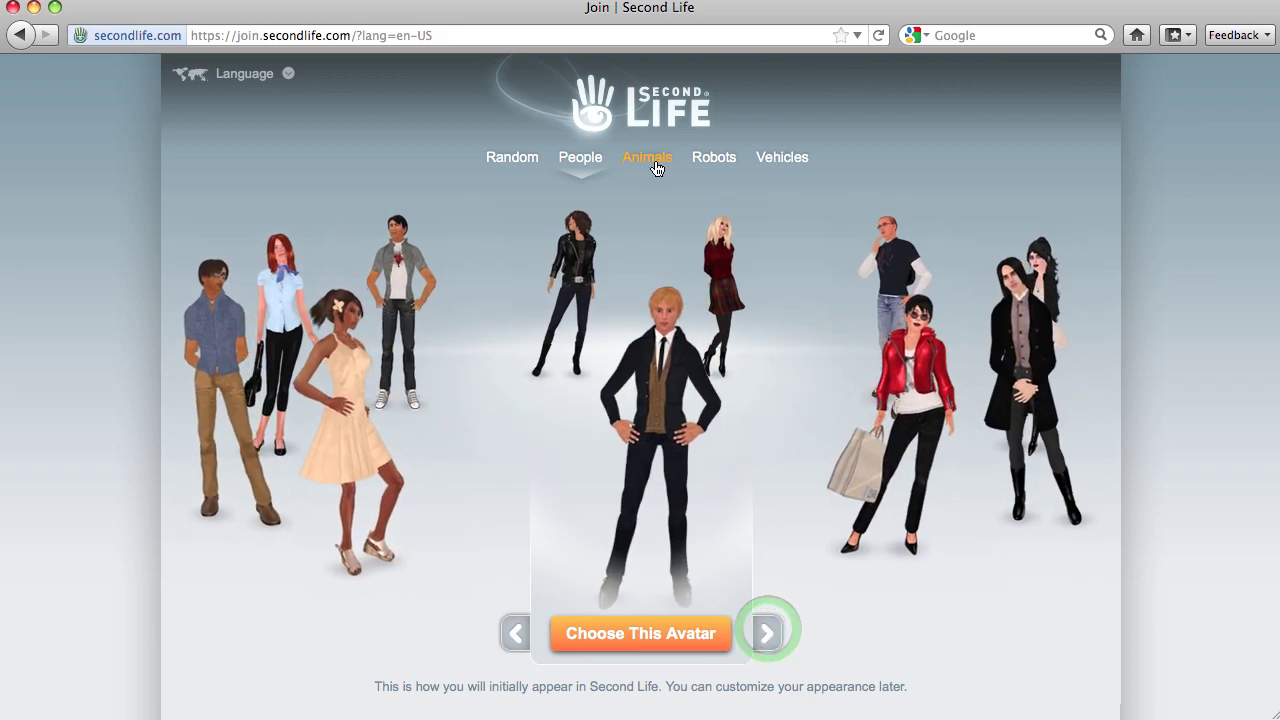
- Browse Animals and Robots, rotating past the police and pink robots, then show Vehicles
left_click(654, 165)
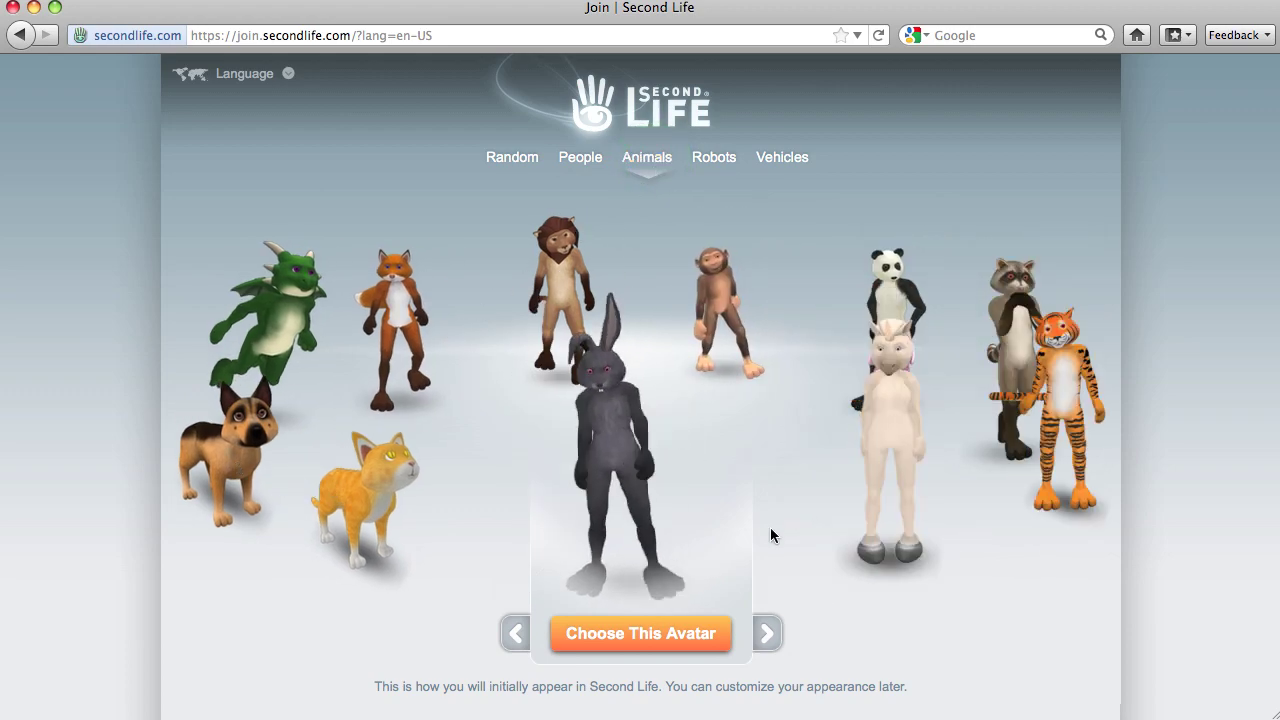
left_click(706, 158)
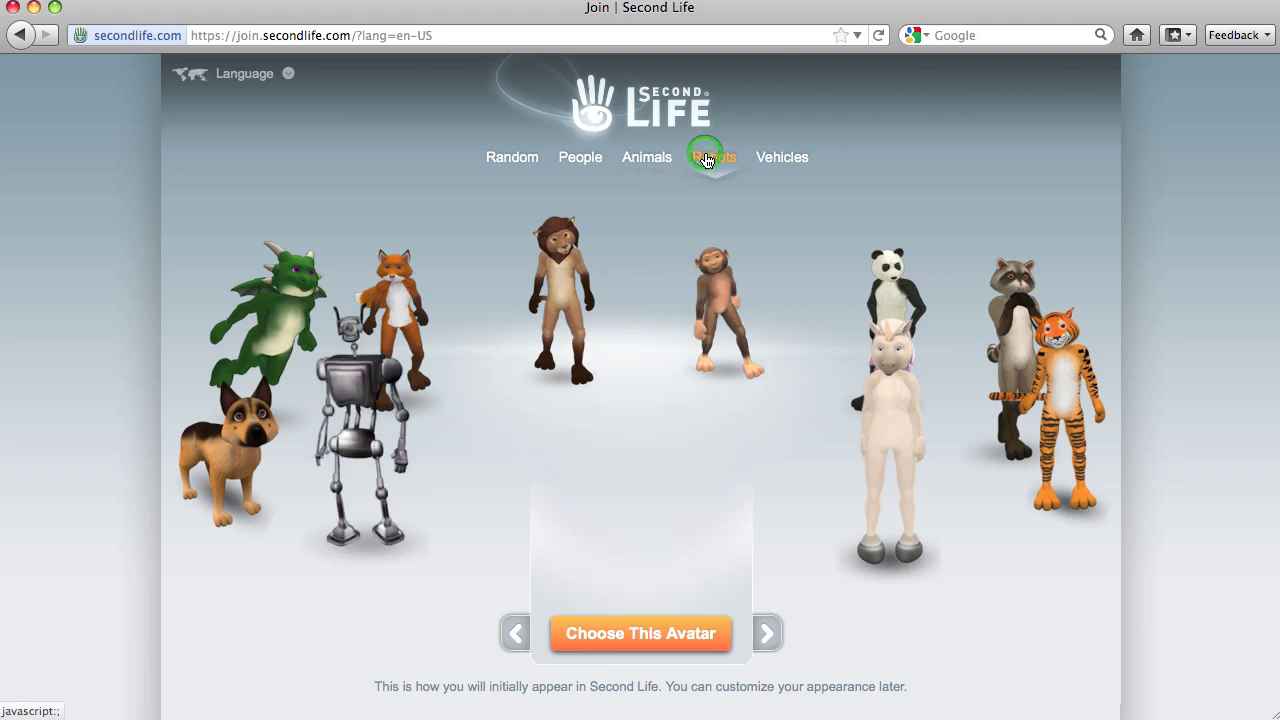
left_click(769, 634)
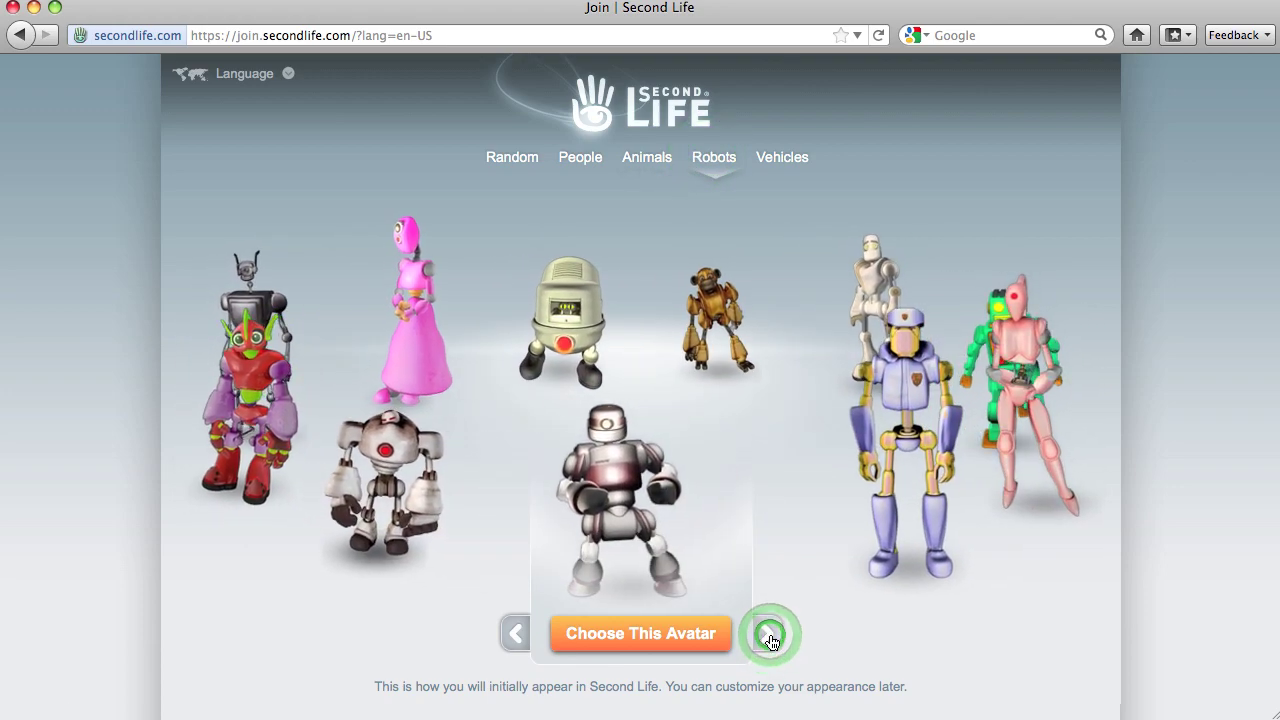
left_click(769, 636)
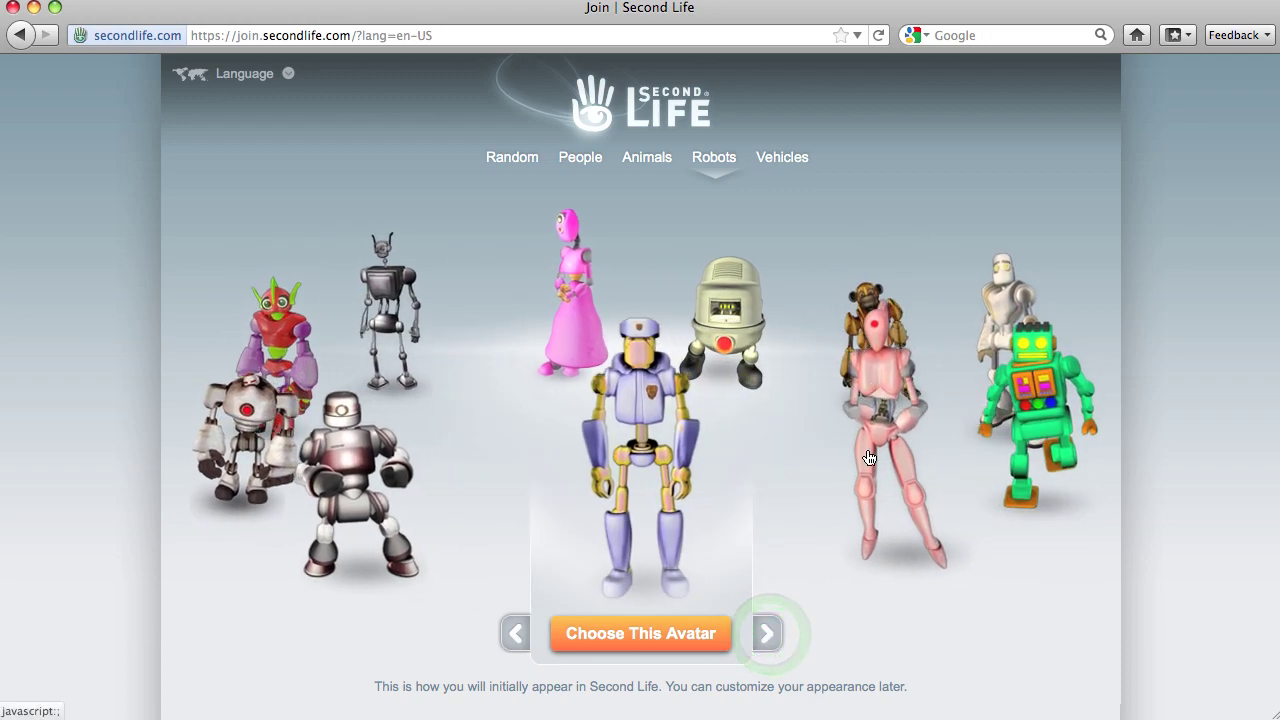
left_click(766, 632)
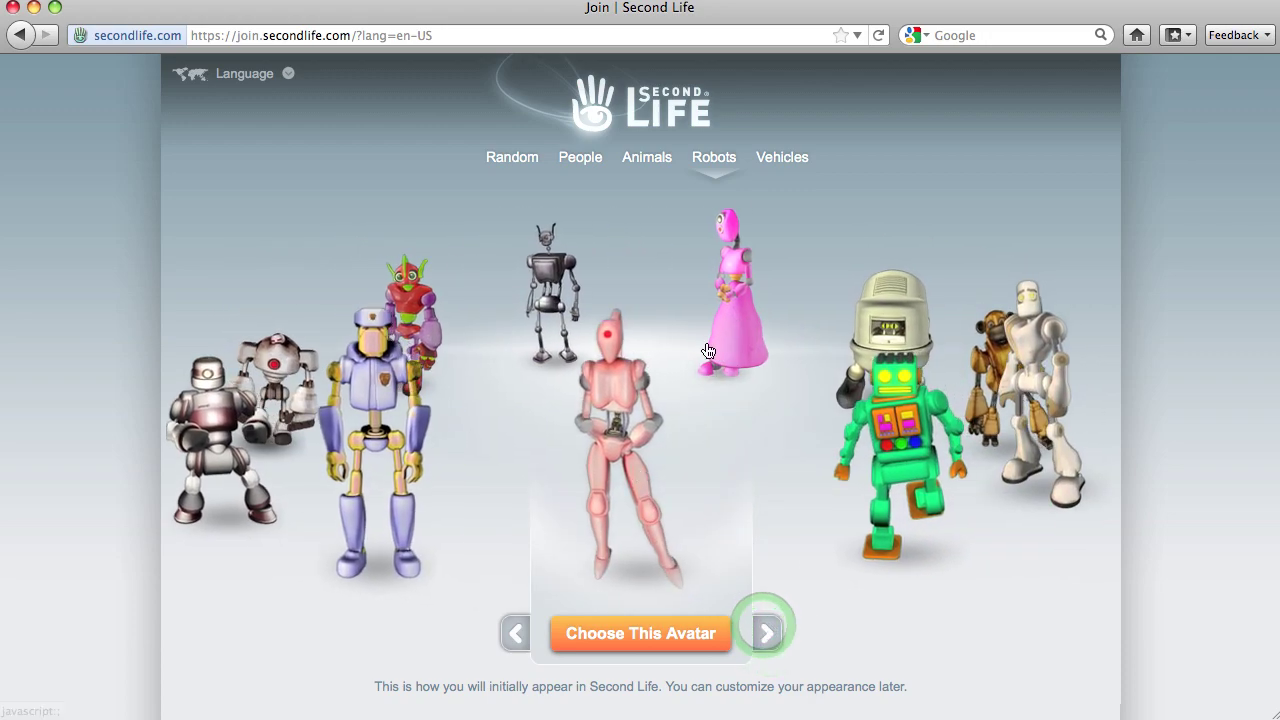
left_click(776, 157)
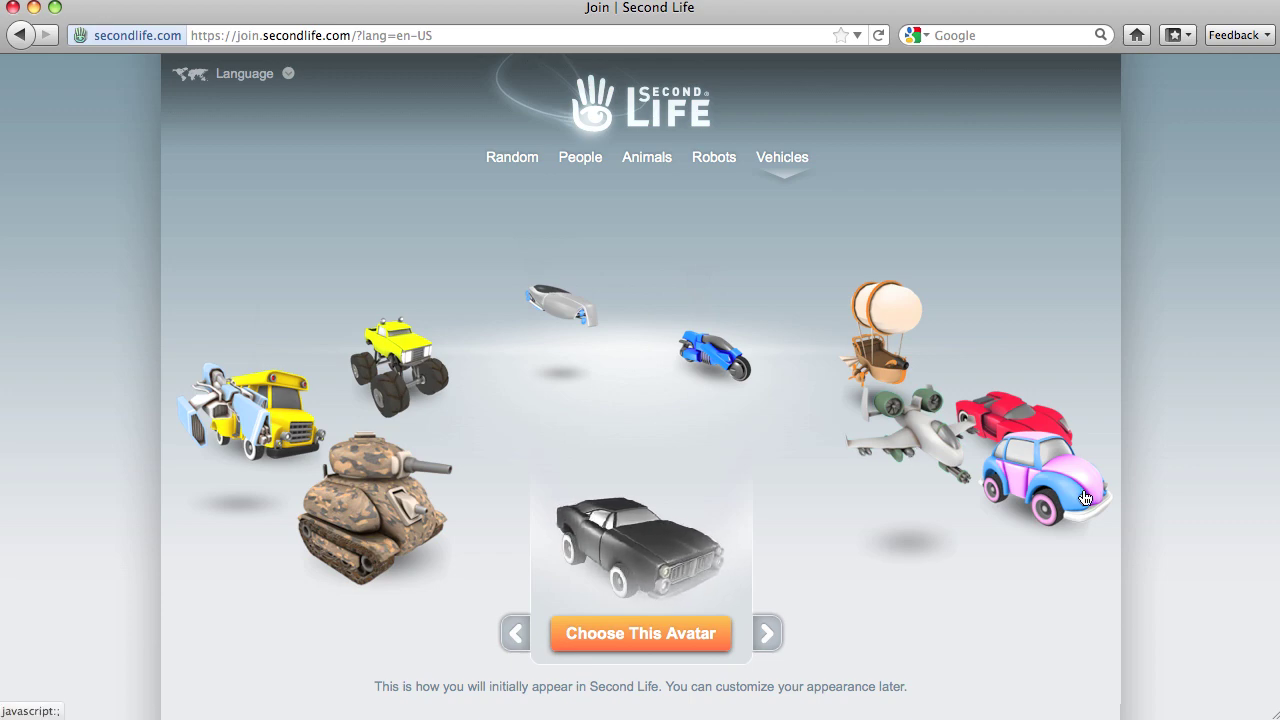
- Rotate the Vehicles carousel past the pink car to the red car
left_click(770, 632)
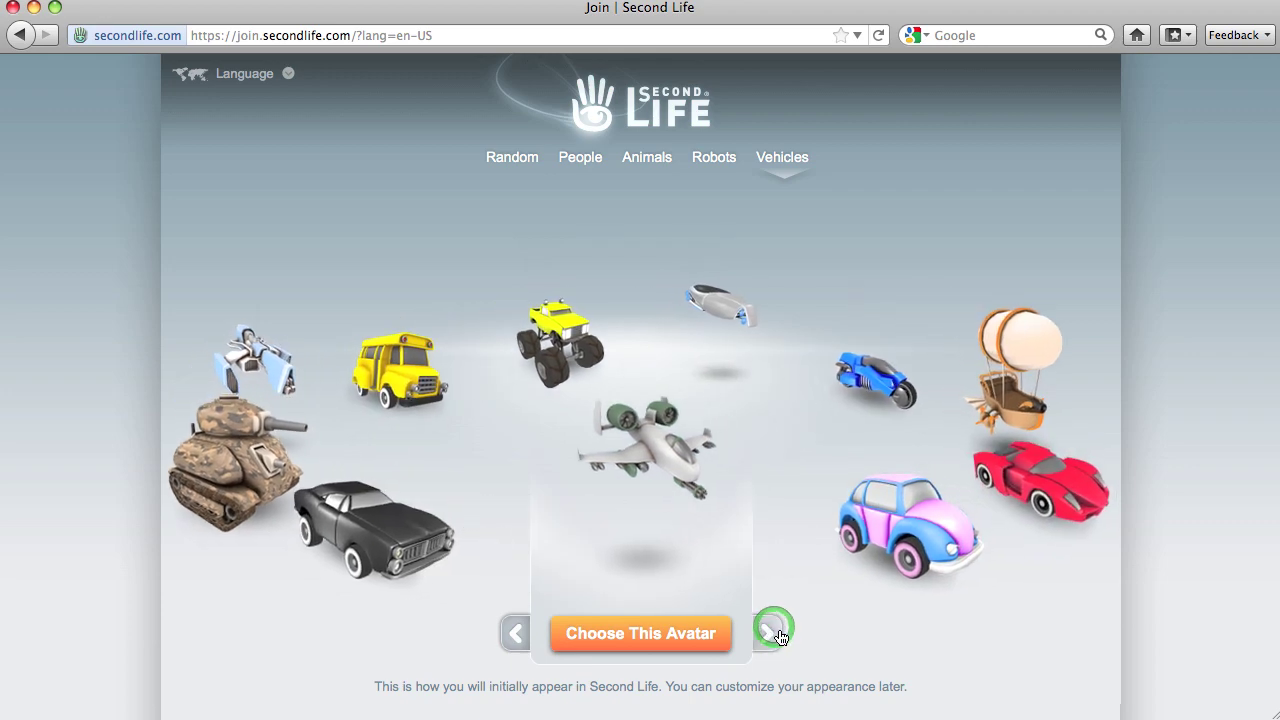
left_click(772, 635)
left_click(770, 636)
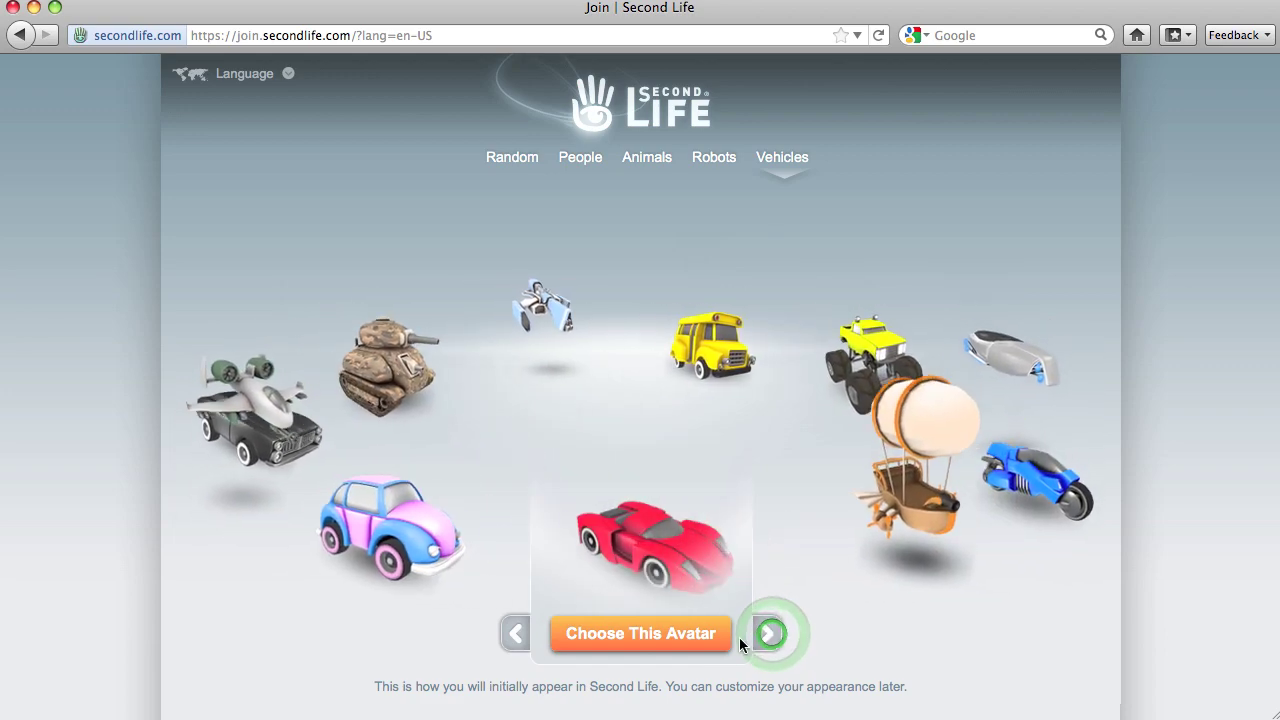
- Revisit Animals, People (cycling three avatars), Robots and Vehicles categories
left_click(636, 162)
left_click(580, 157)
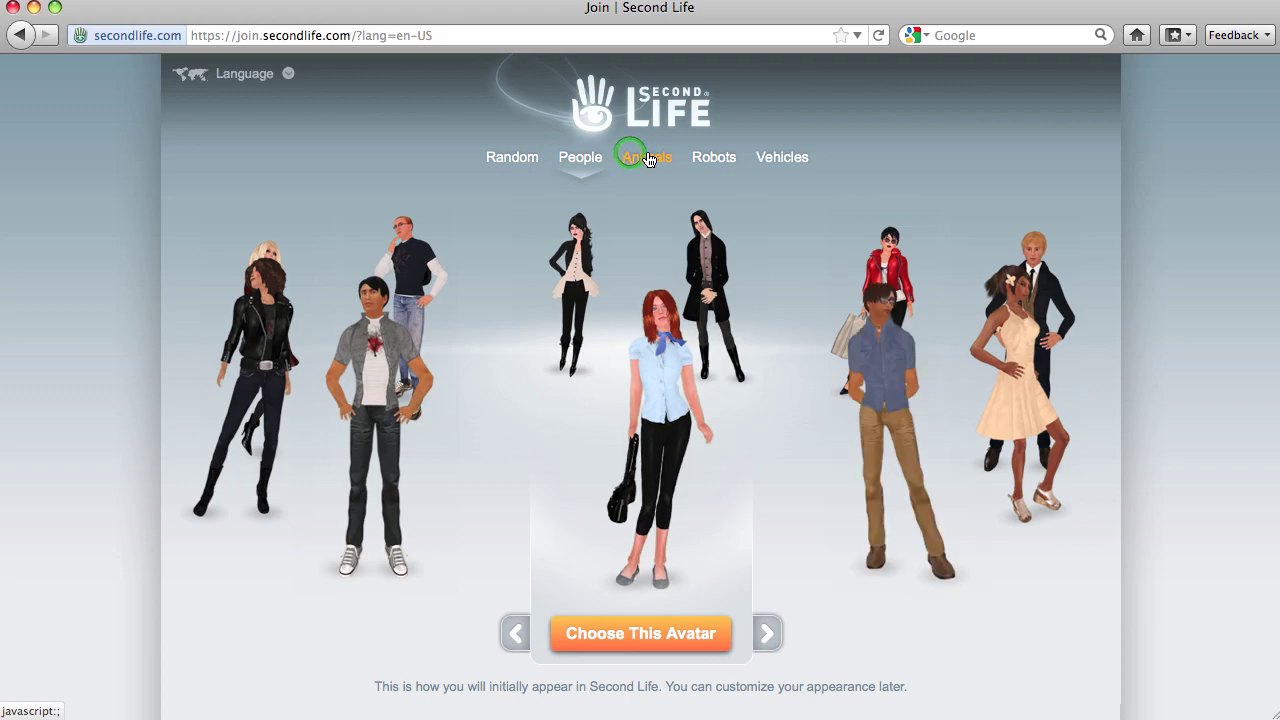
left_click(762, 638)
left_click(762, 638)
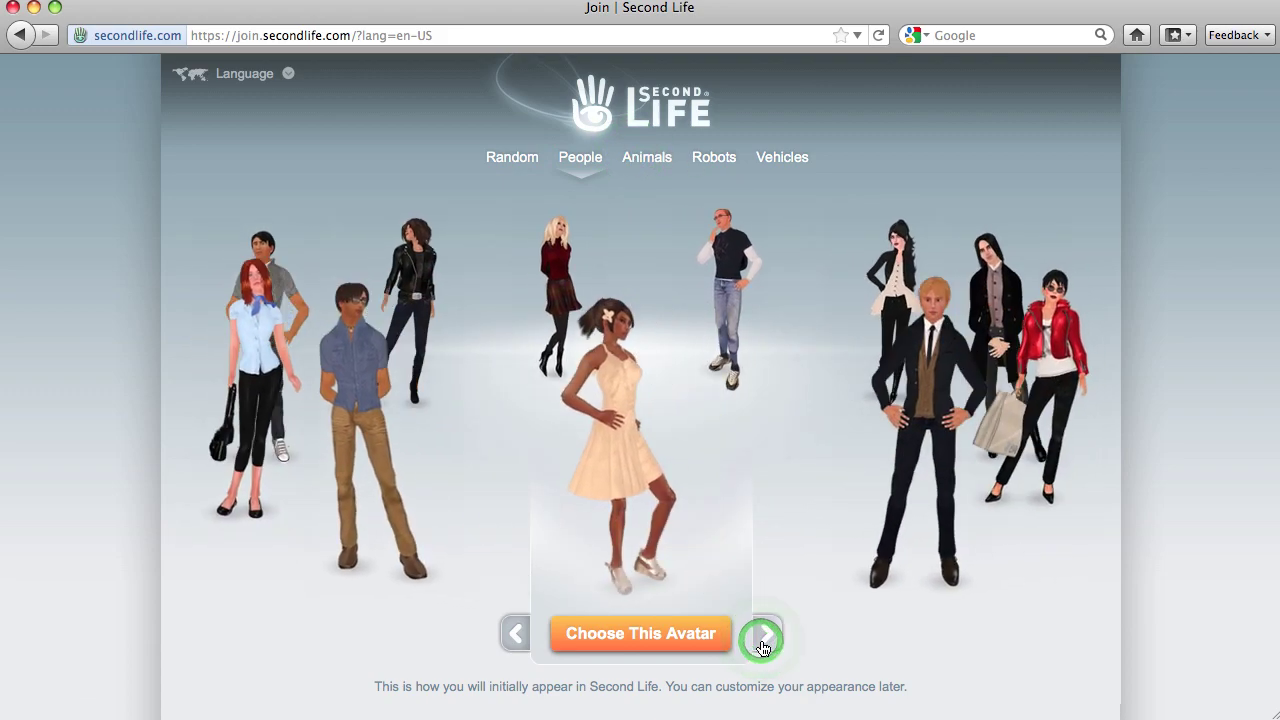
left_click(762, 638)
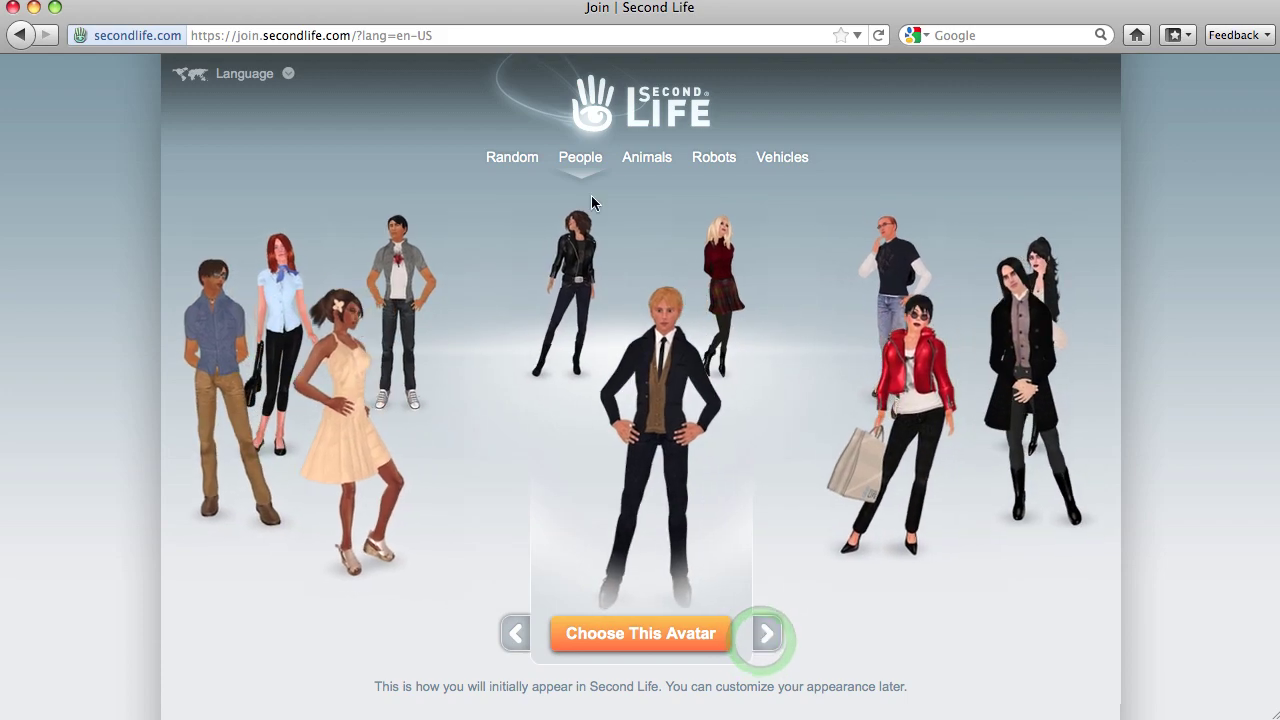
left_click(645, 150)
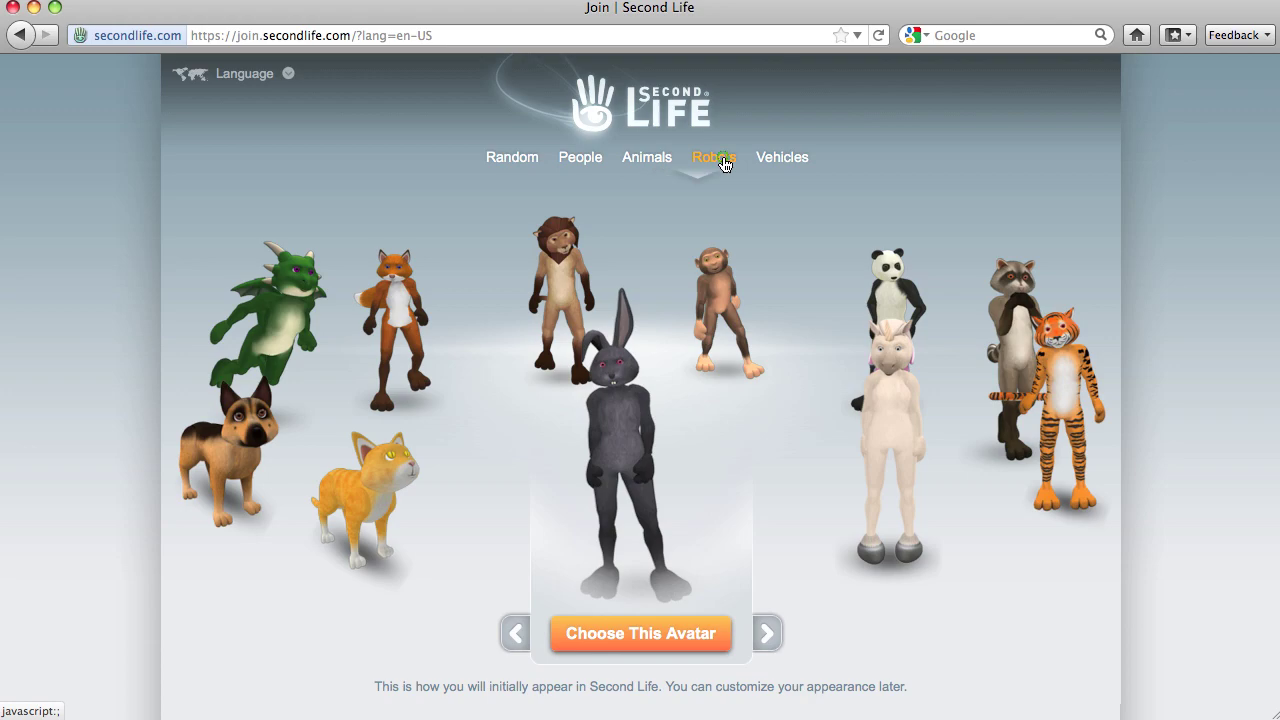
left_click(725, 163)
left_click(791, 163)
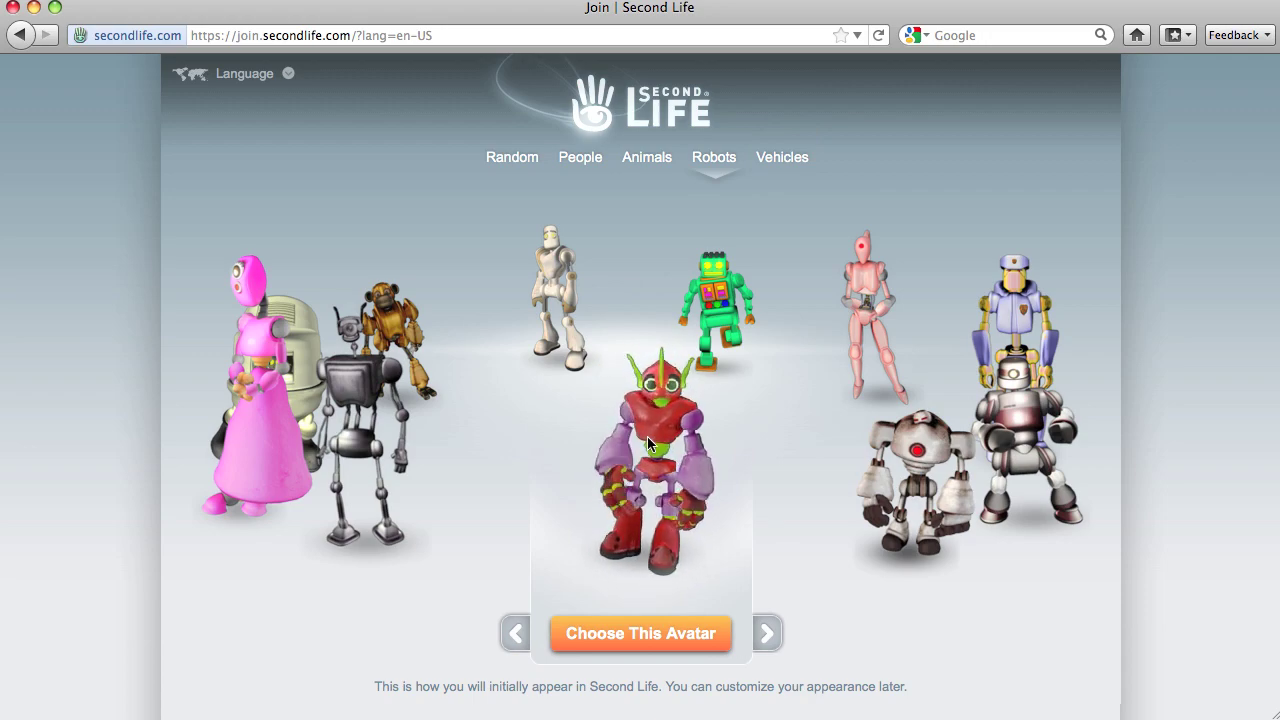
- Choose the red robot, enter username 'Informatics', confirm it's available and continue
left_click(648, 632)
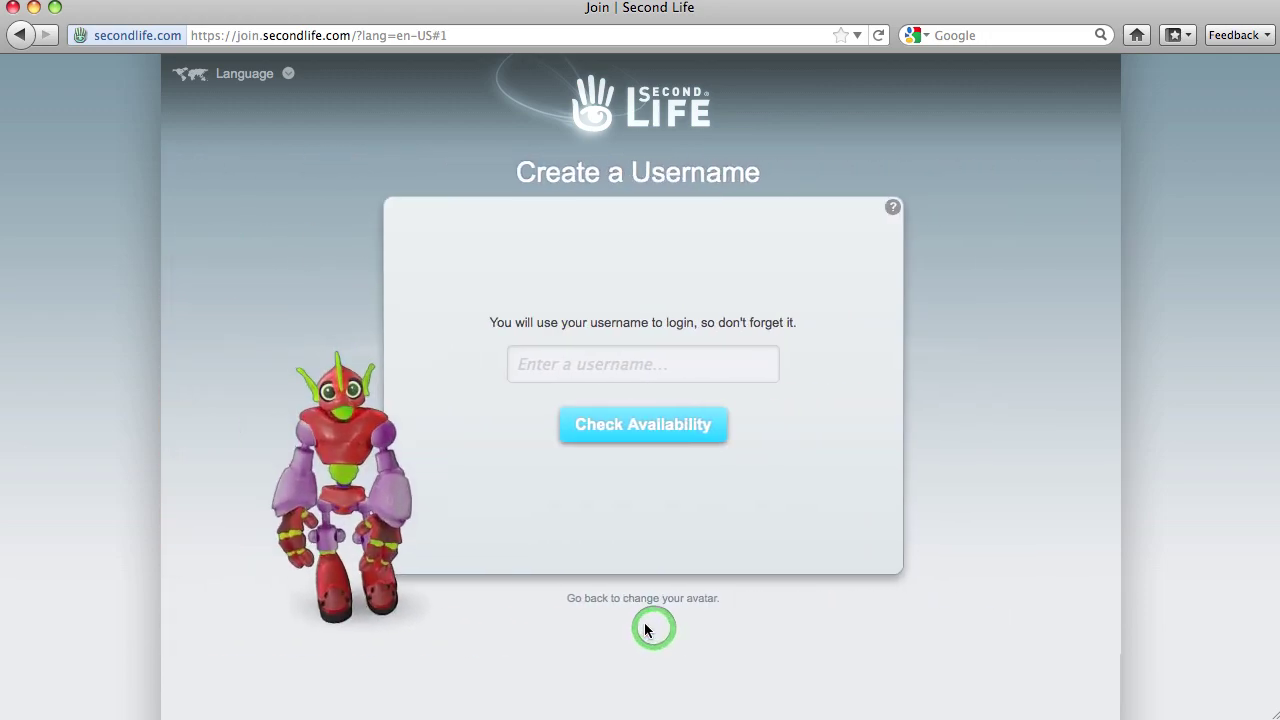
left_click(525, 363)
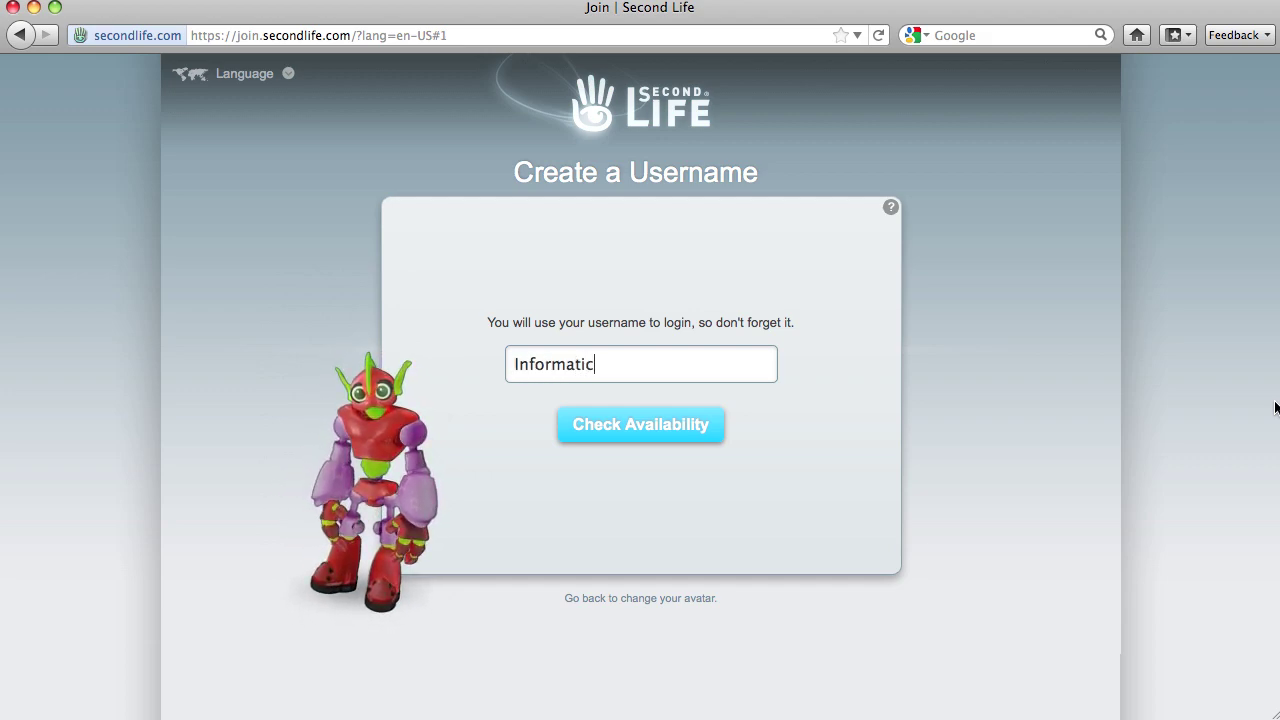
left_click(679, 435)
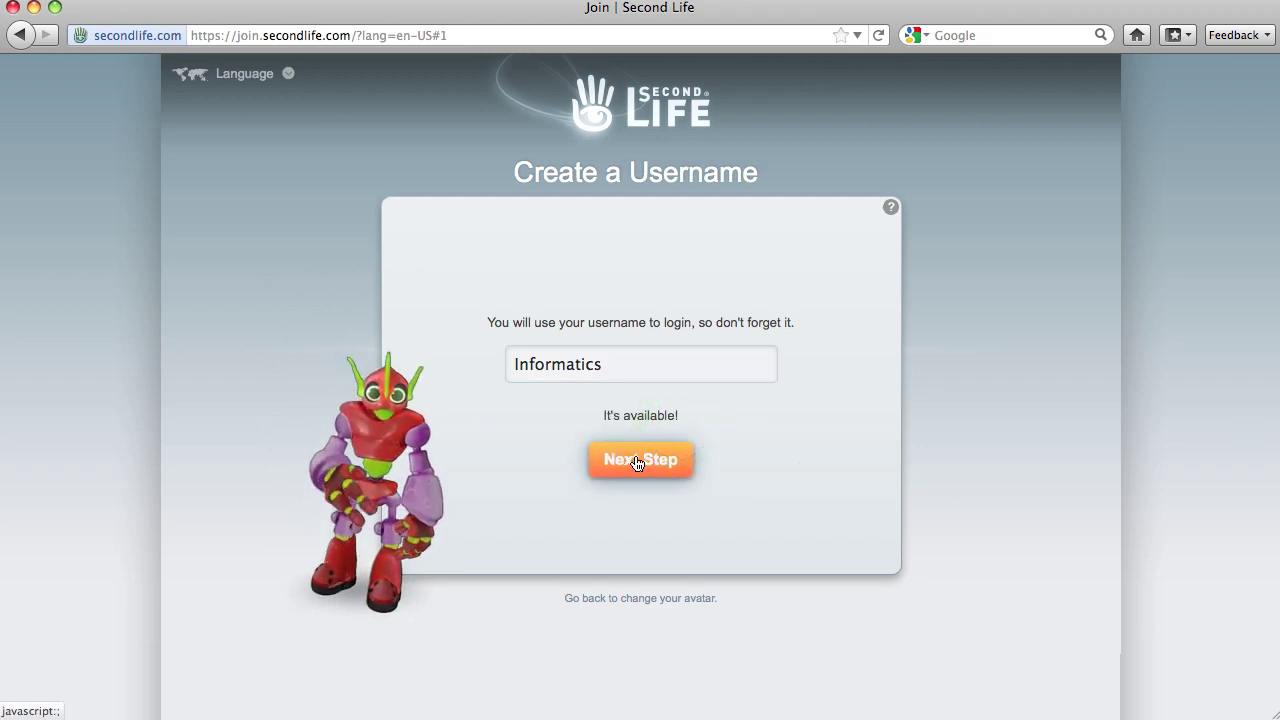
left_click(638, 461)
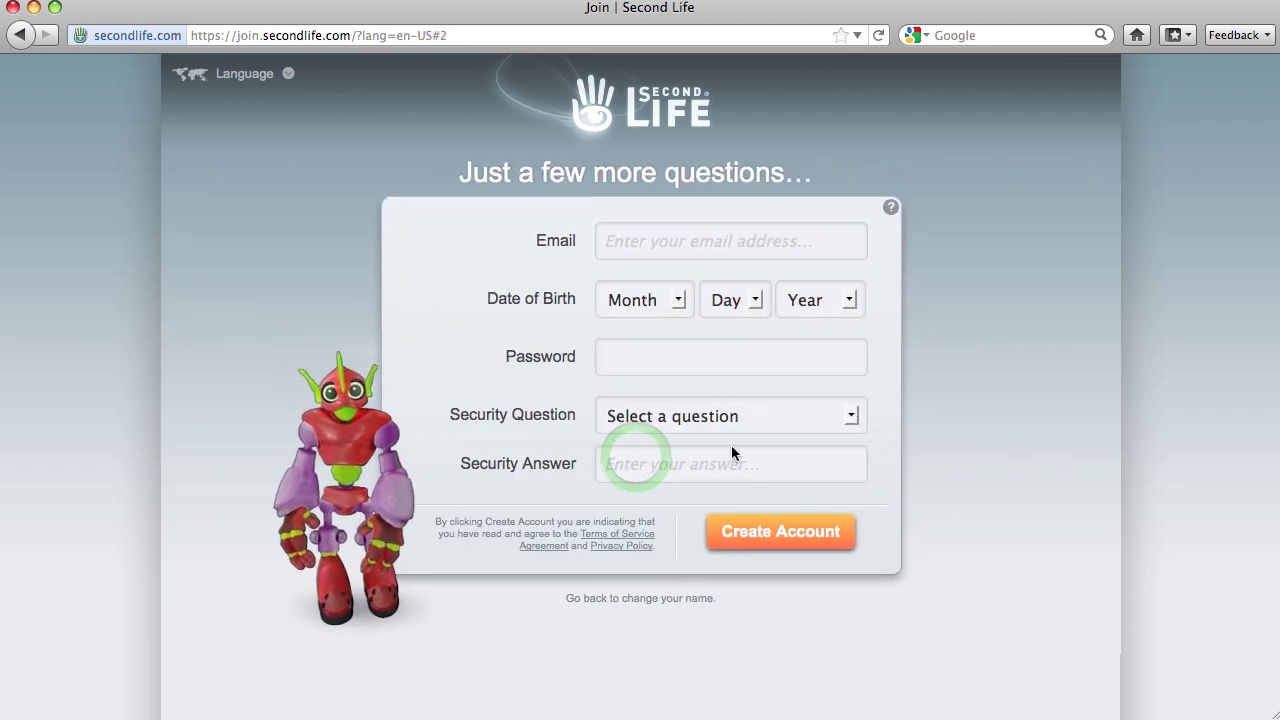
- Enter the e-mail address and set the birth date to January 1, 1920
left_click(806, 249)
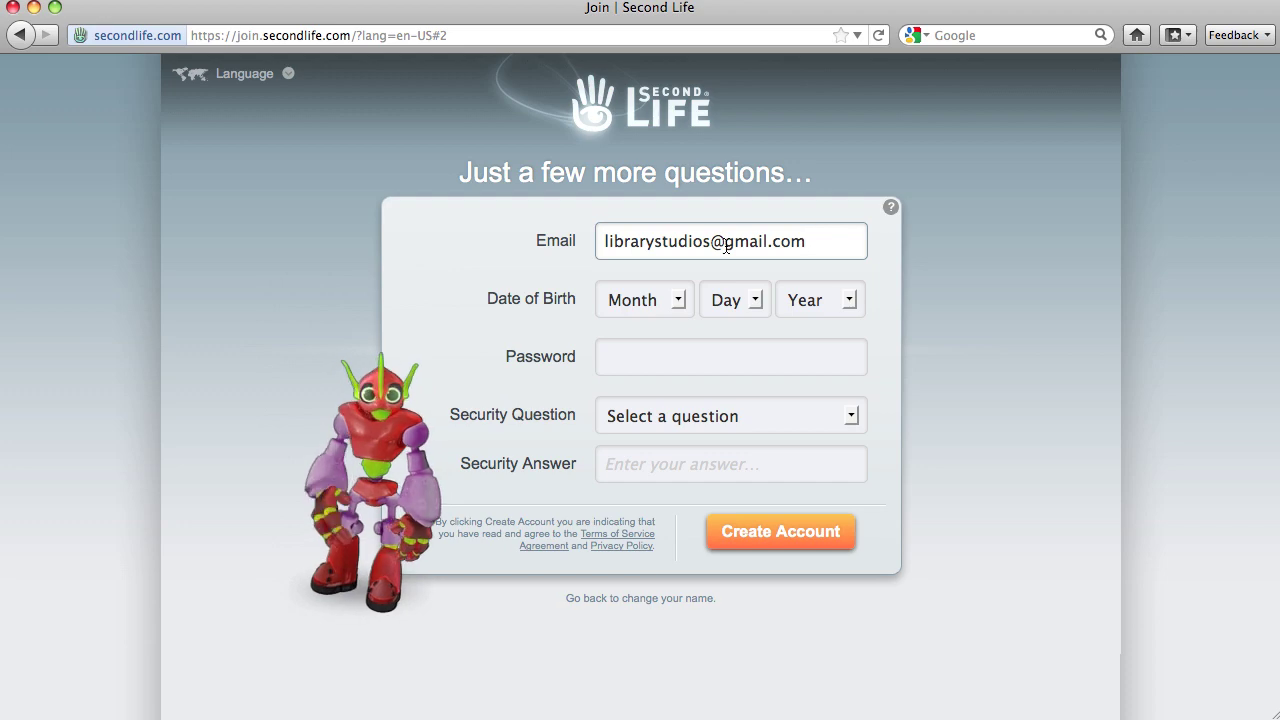
left_click(673, 305)
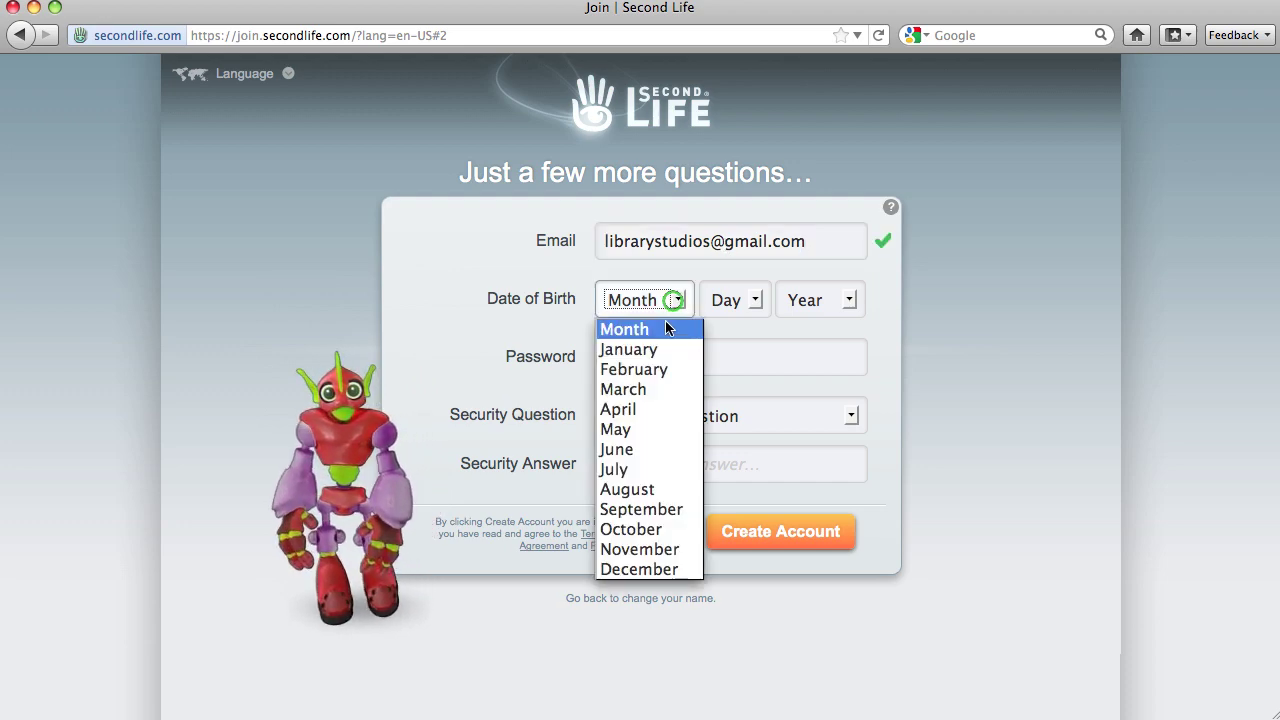
left_click(660, 349)
left_click(752, 303)
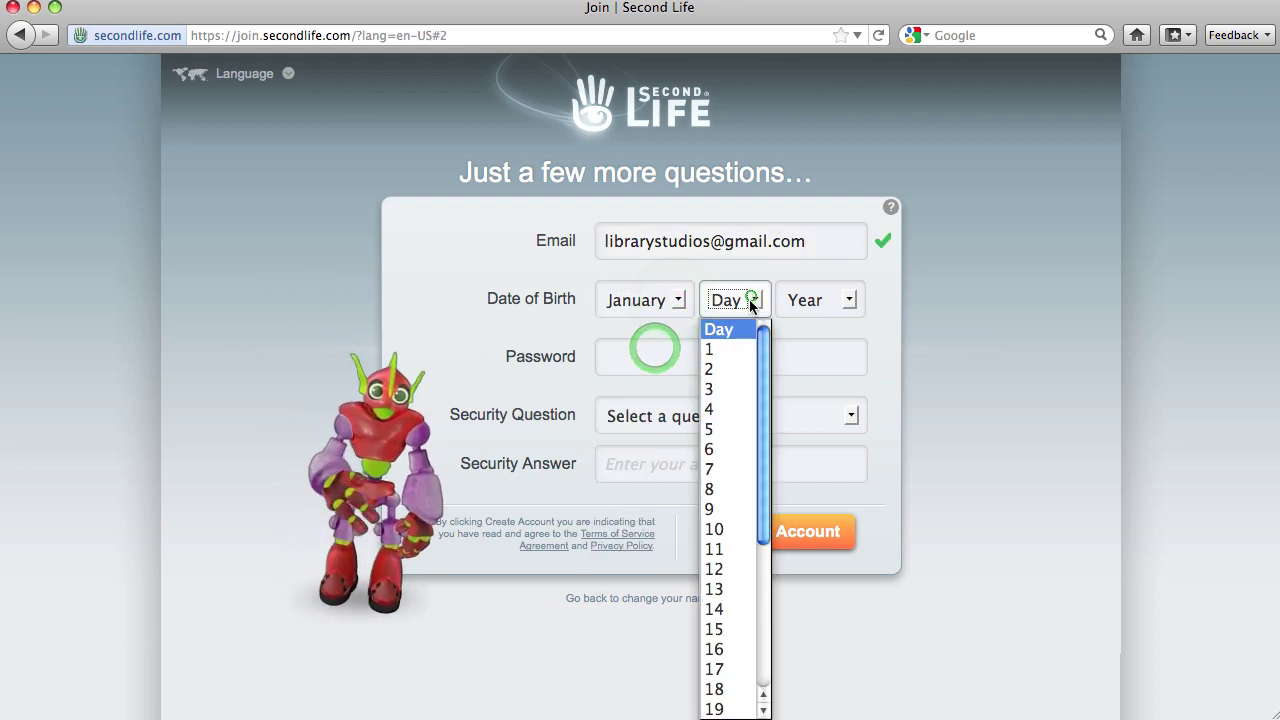
left_click(732, 349)
left_click(848, 304)
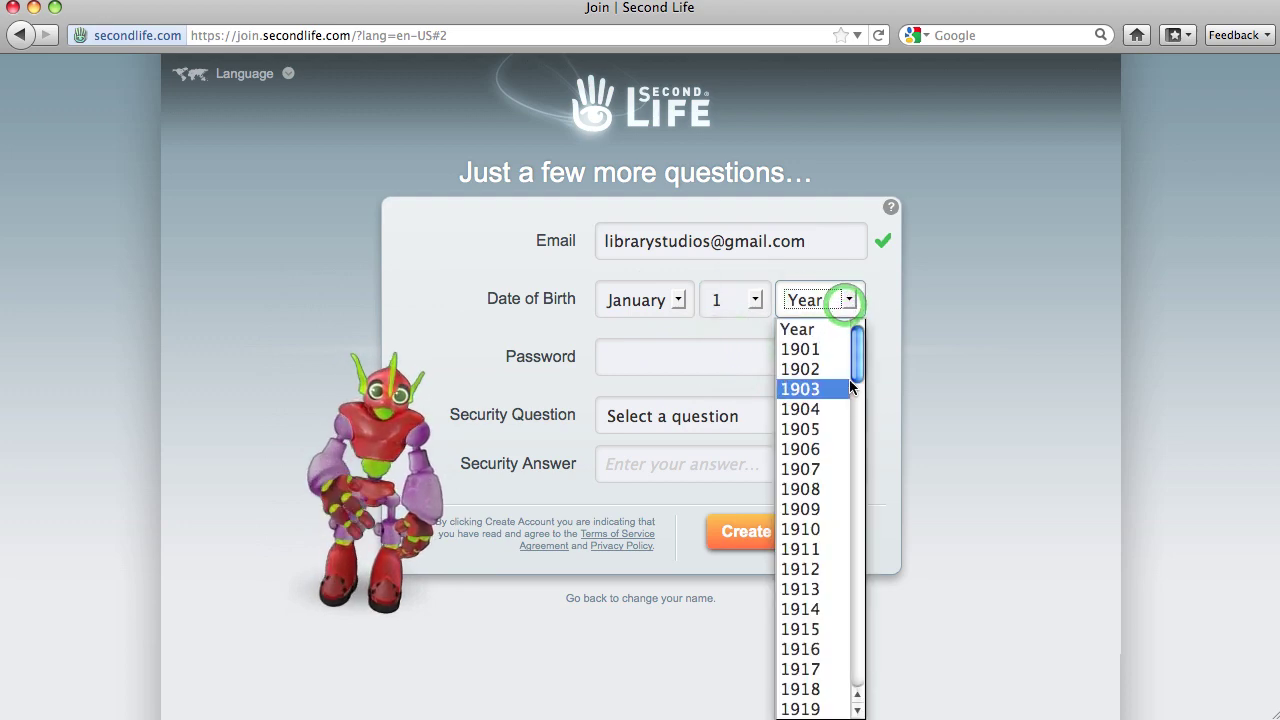
scroll(849, 379, "down", 3)
left_click_drag(857, 366, 855, 423)
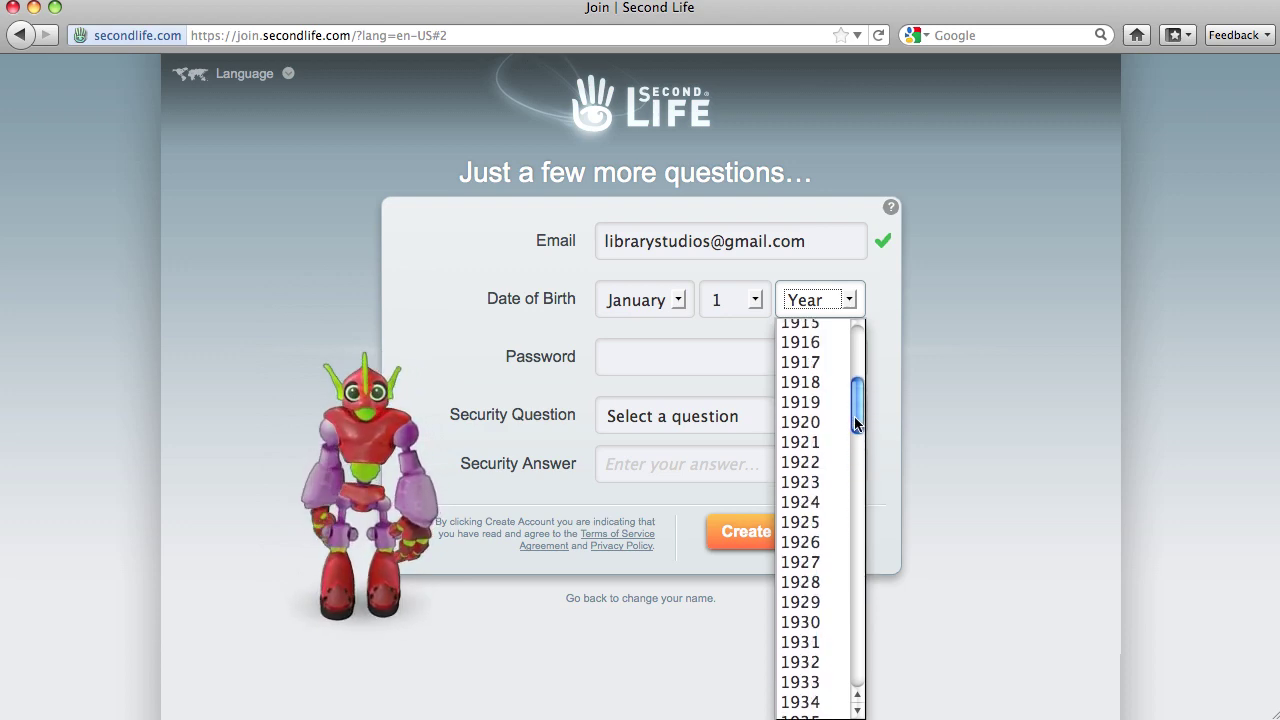
left_click(817, 422)
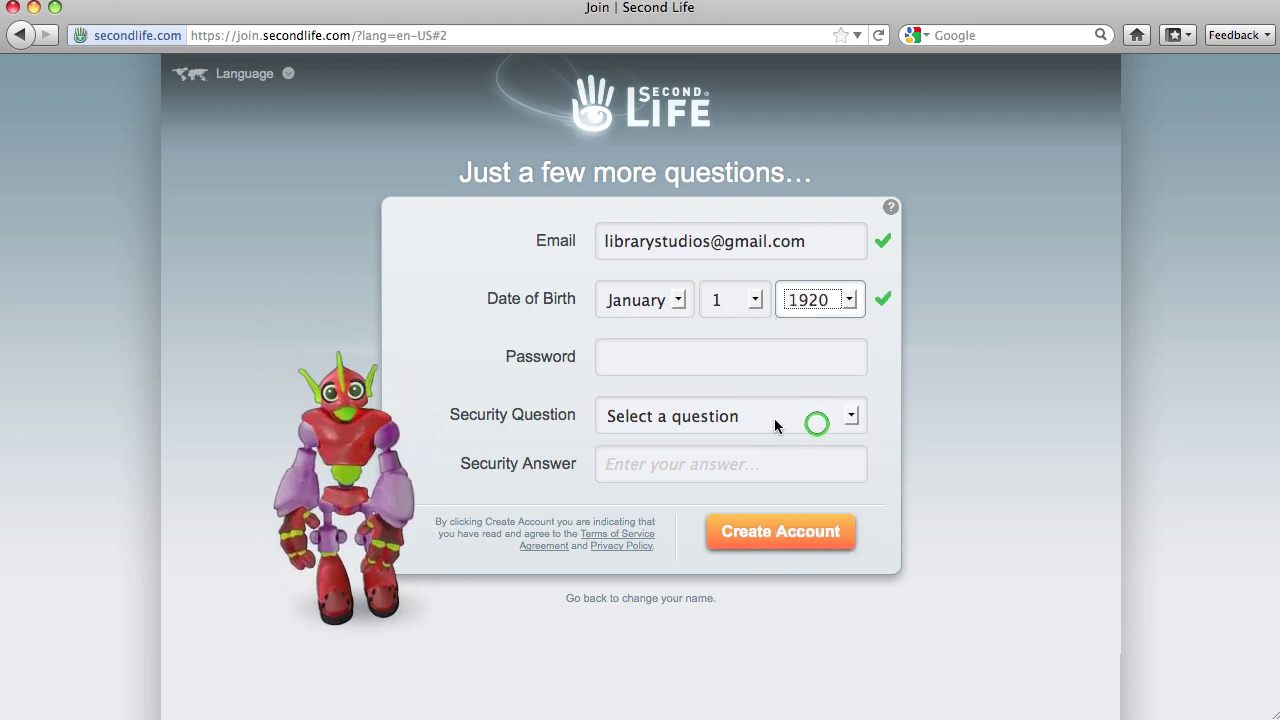
- Enter the account password and choose 'What is your favorite vacation spot?' as security question
left_click(660, 360)
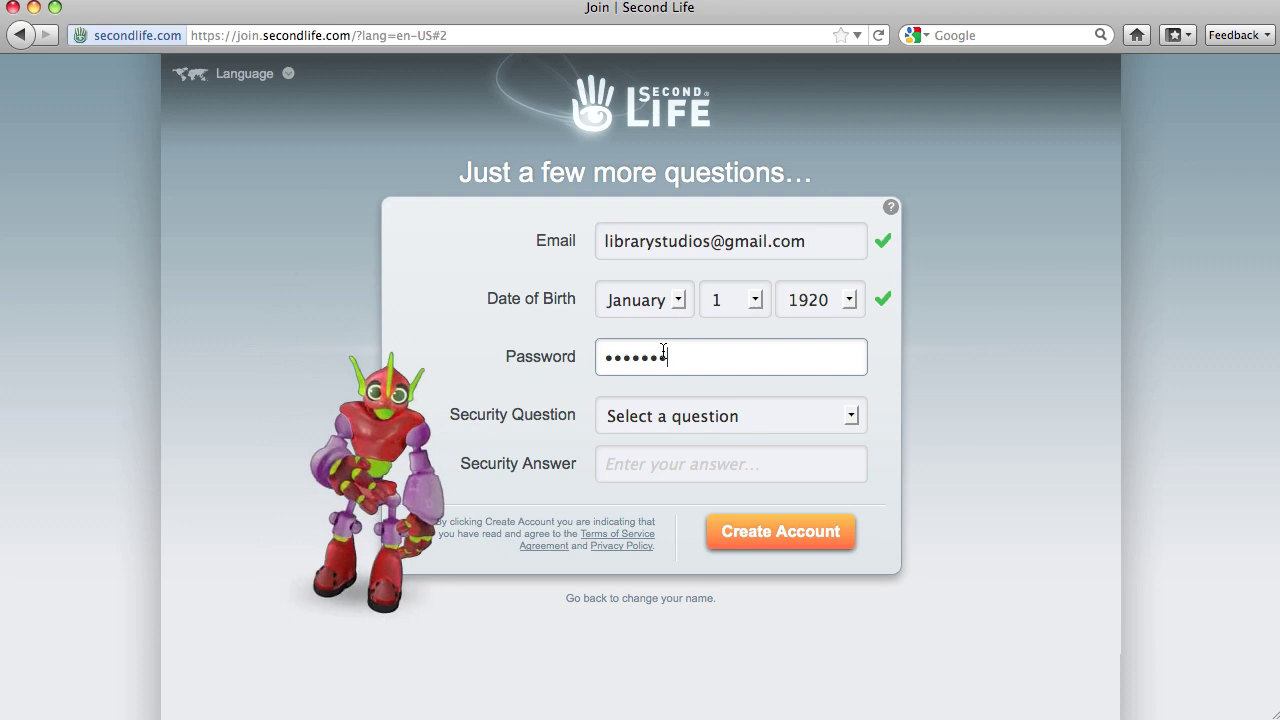
left_click(850, 420)
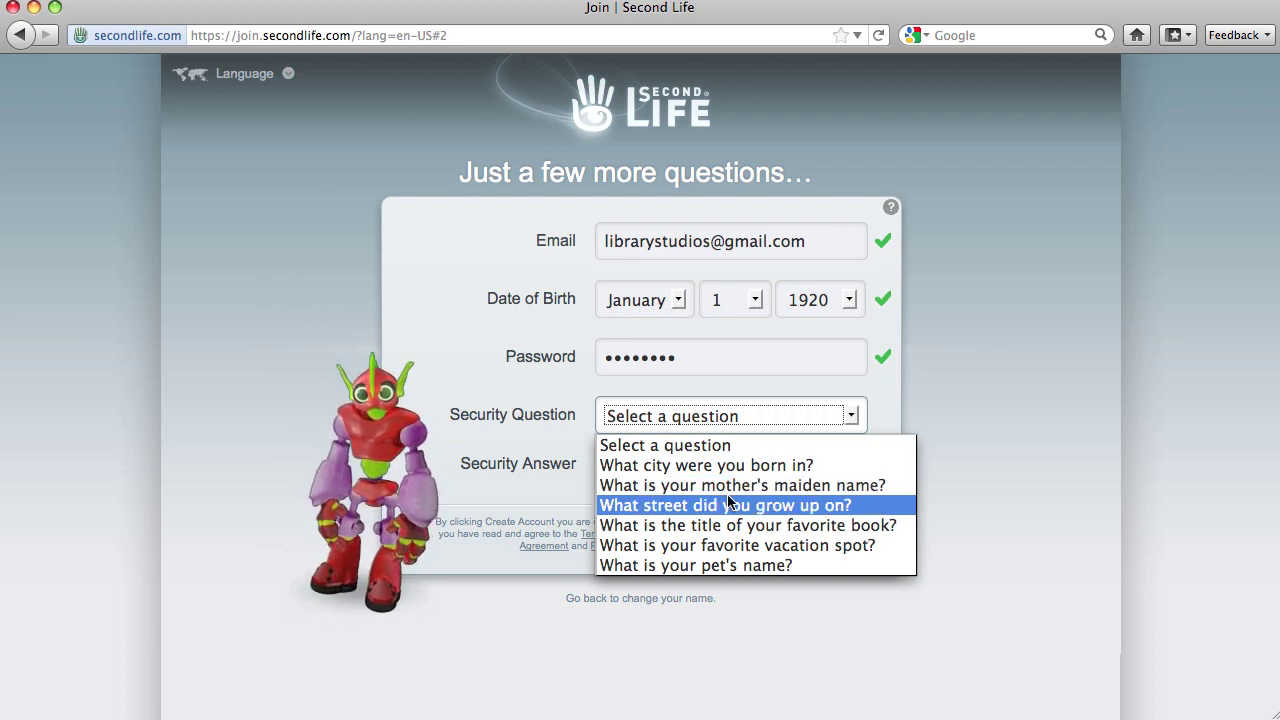
left_click(848, 548)
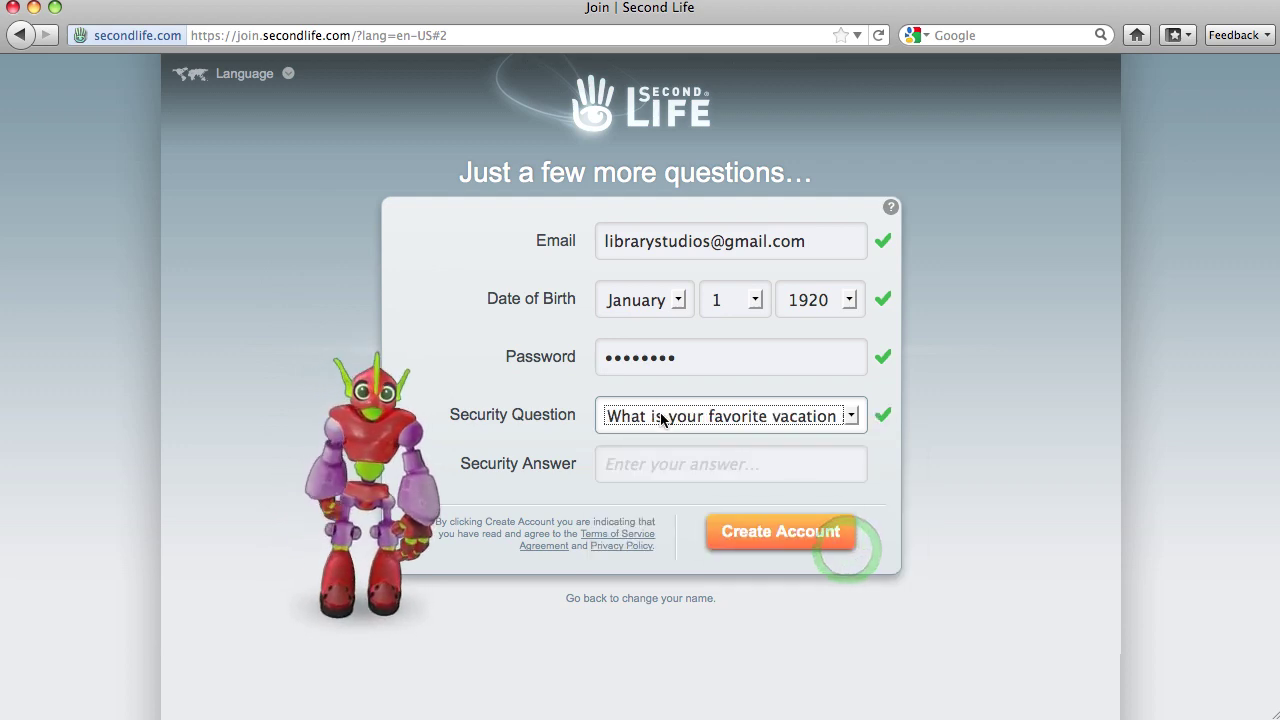
- Create the account and select the Free account plan
left_click(780, 531)
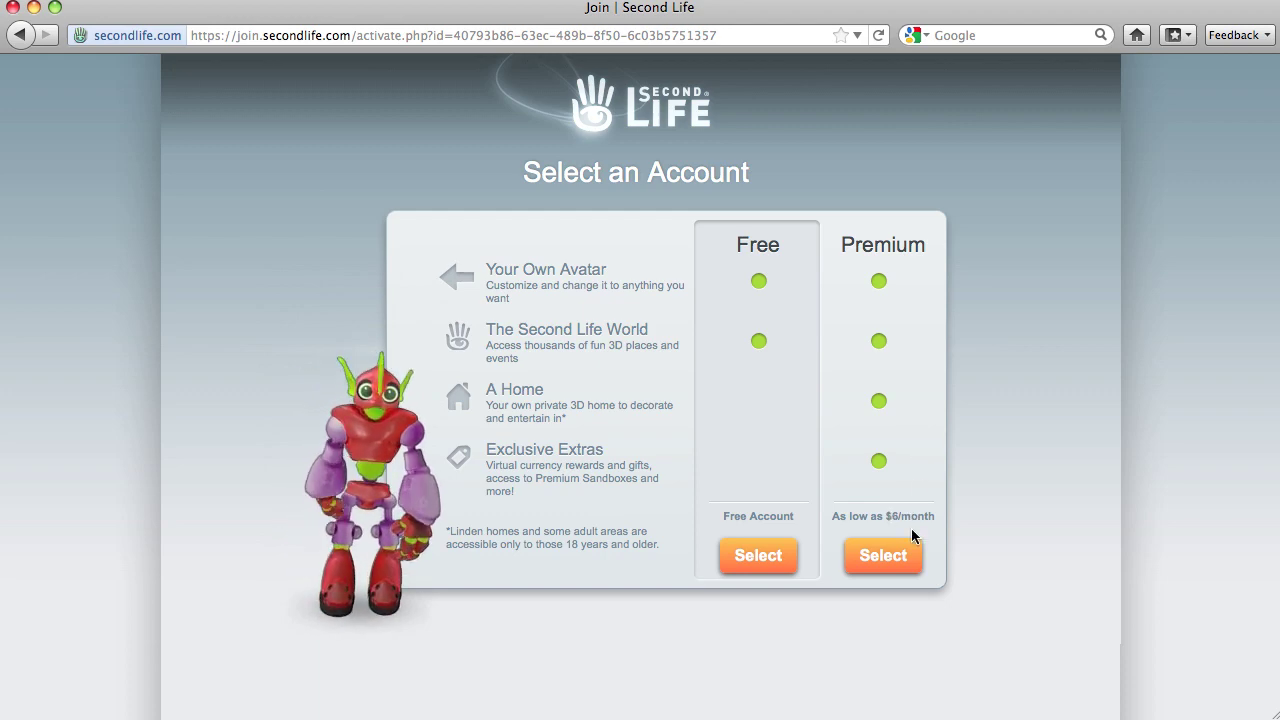
left_click(762, 551)
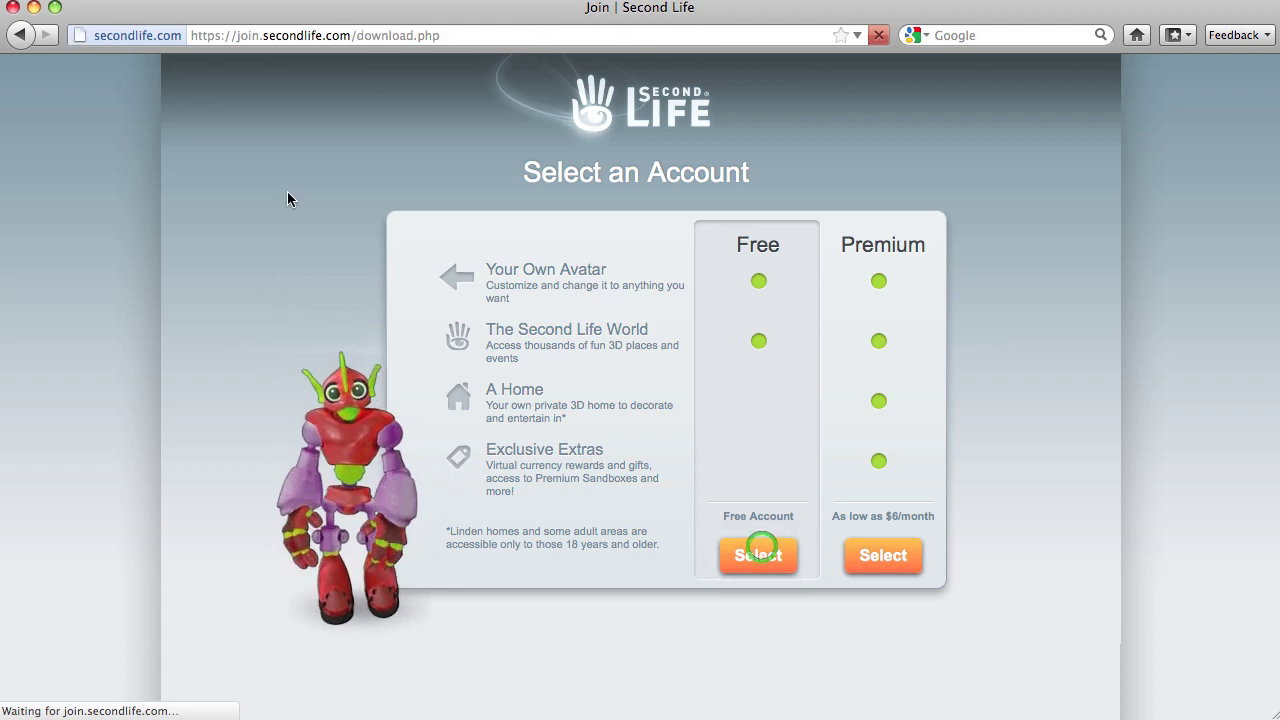